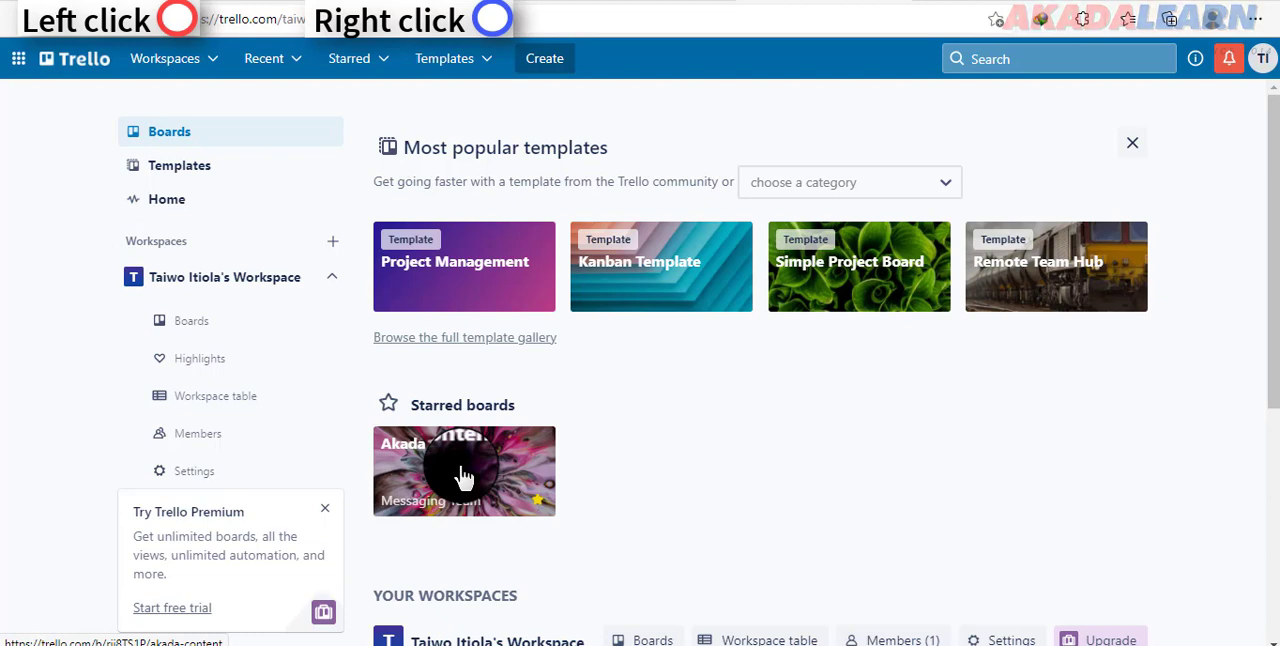
Step: Open the Akada Content board and move its Powerpoint list to position 6
left_click(463, 475)
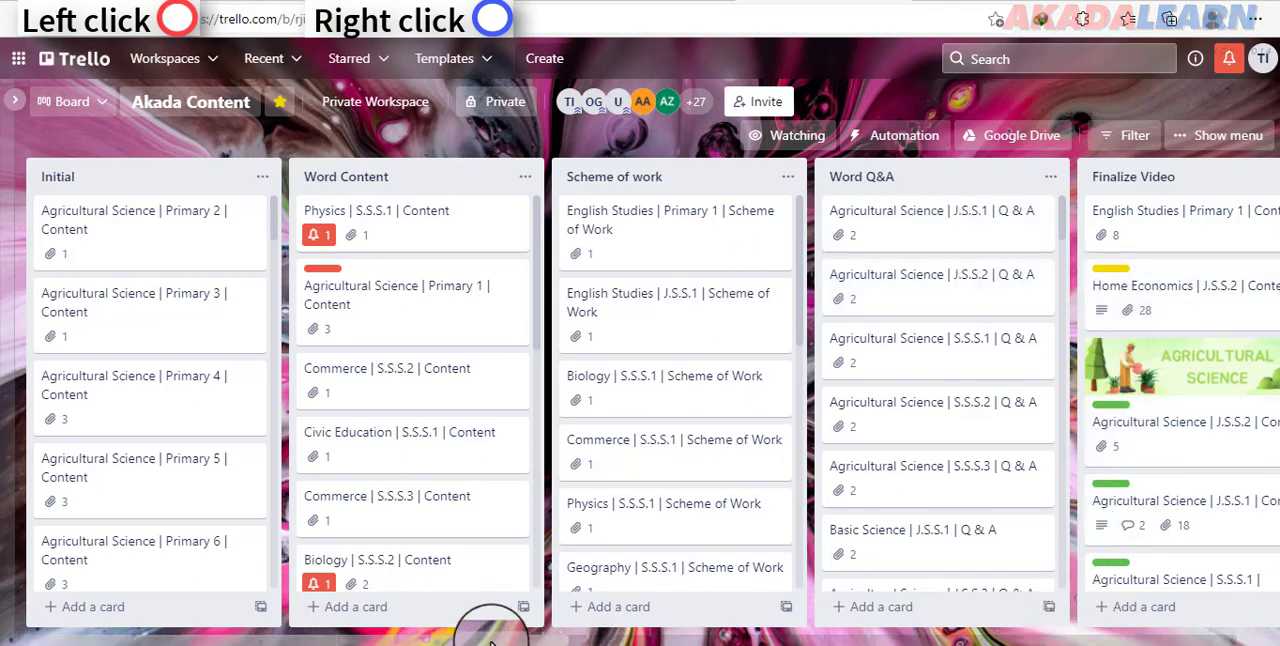
left_click_drag(490, 640, 646, 640)
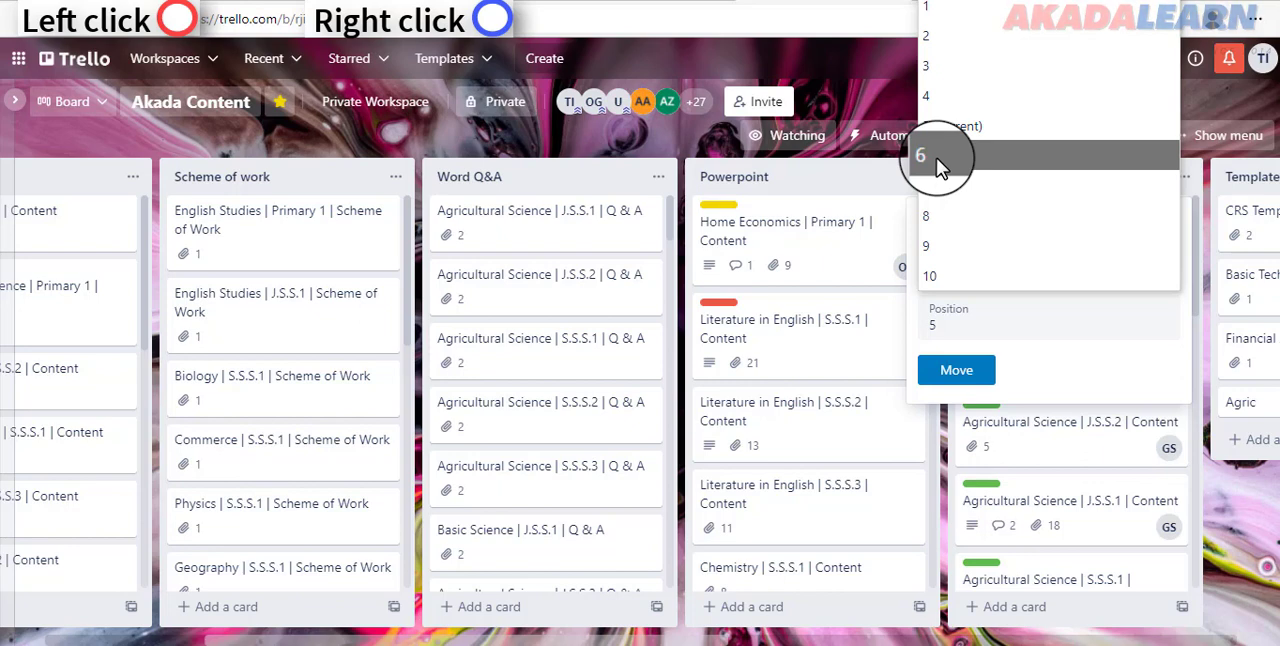
left_click(936, 157)
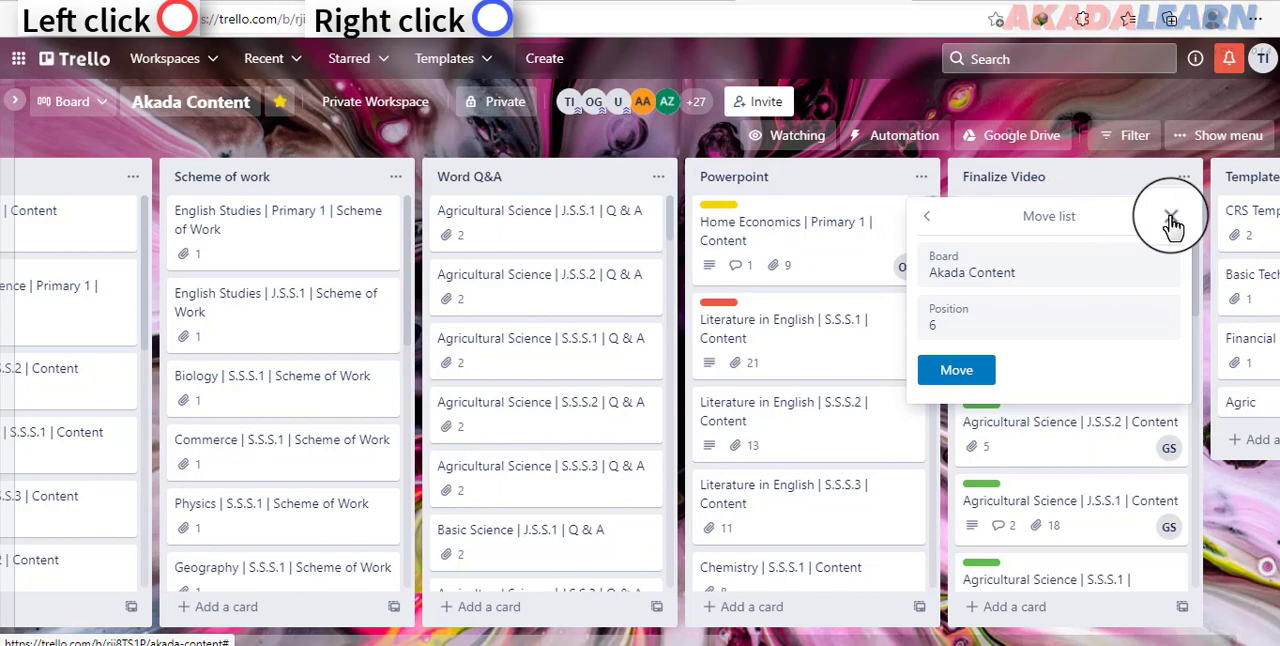
left_click(950, 373)
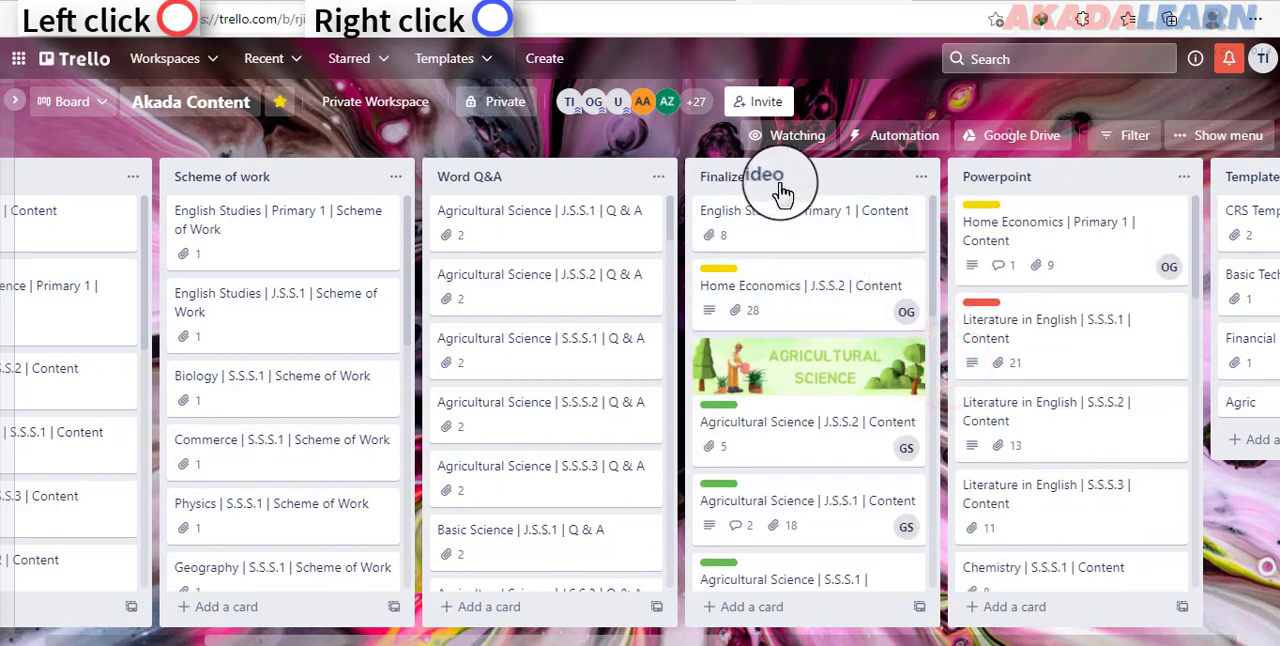
Step: Move the Finalize Video list to position 6 on the Akada Content board
left_click(921, 180)
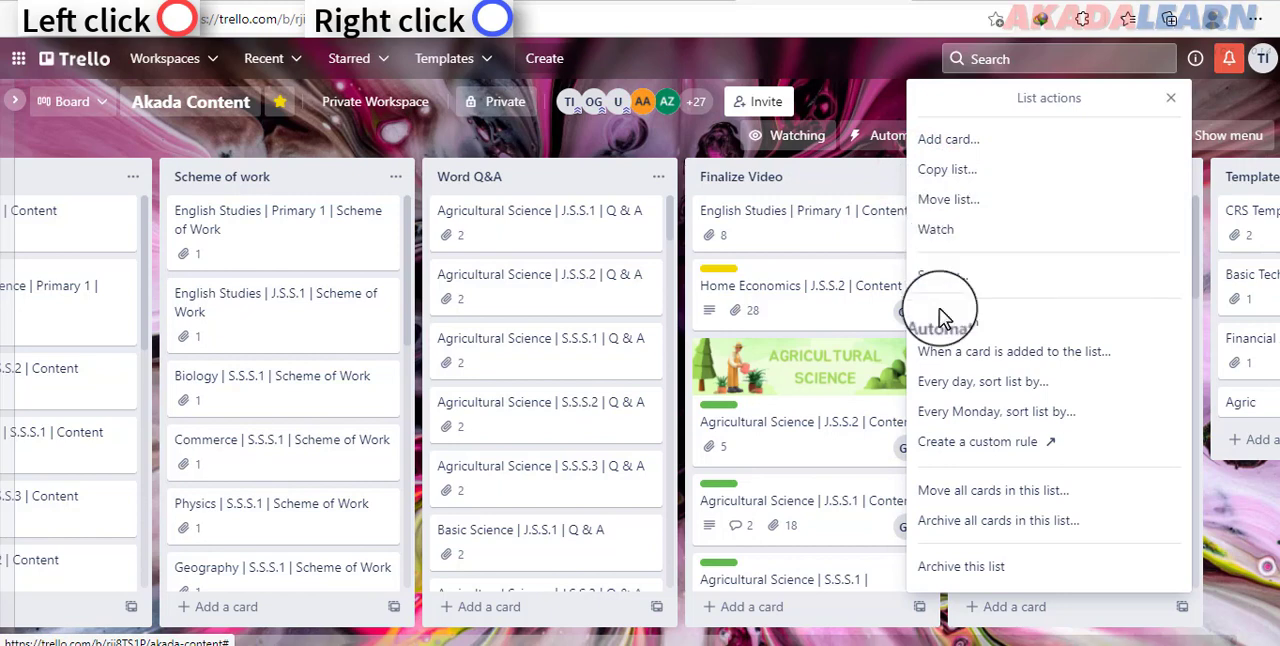
left_click(968, 203)
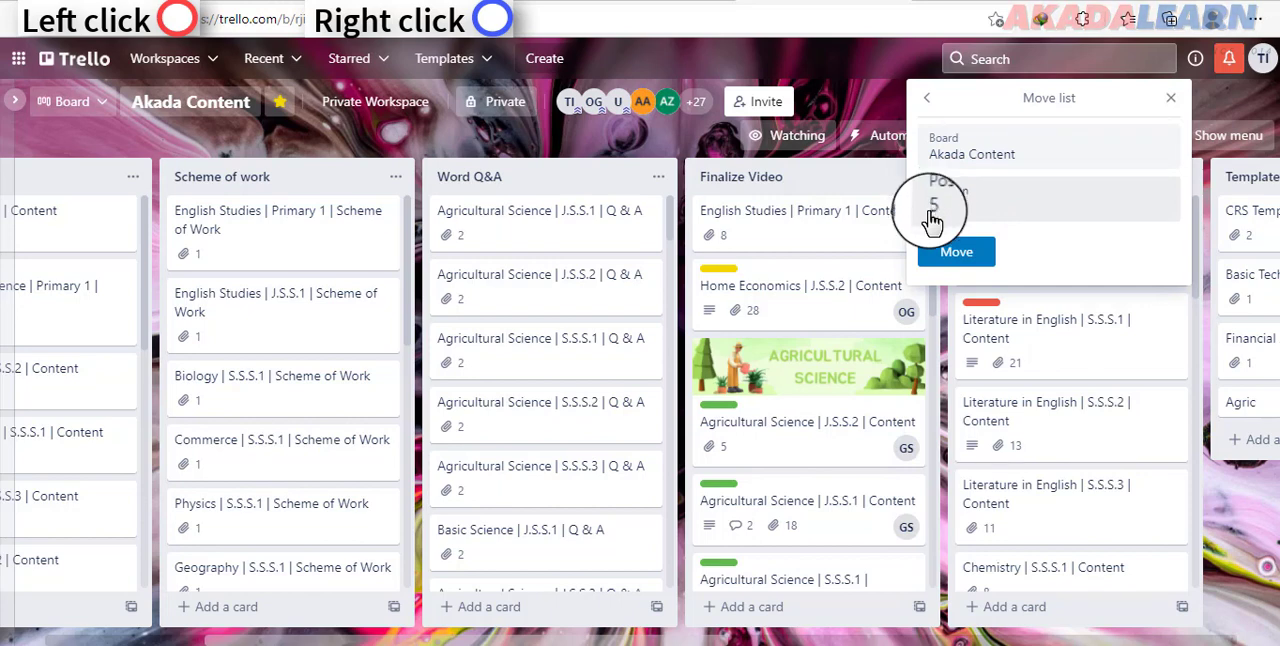
left_click(940, 217)
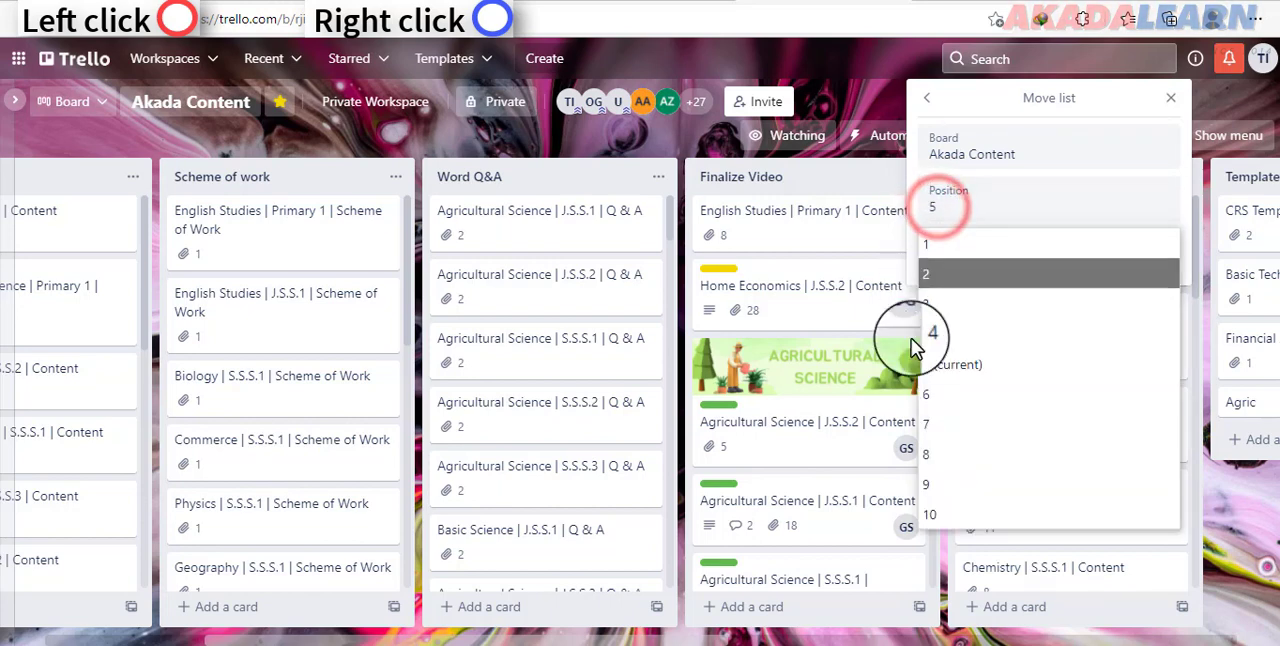
left_click(950, 398)
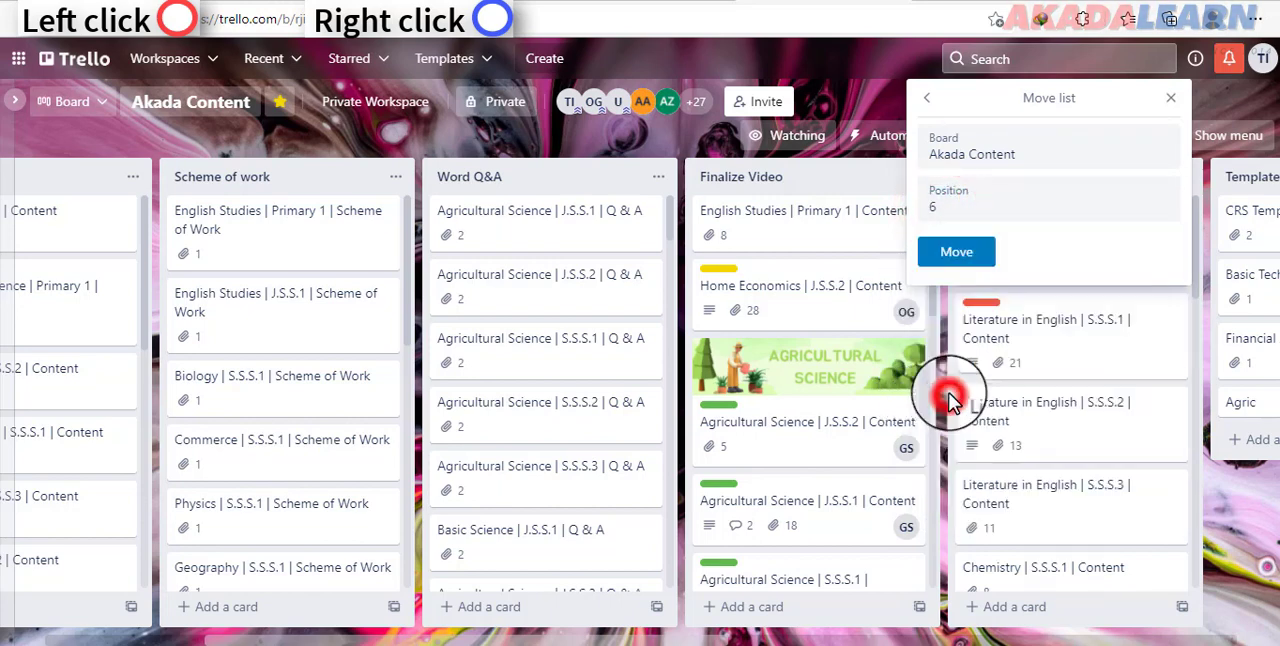
left_click(956, 251)
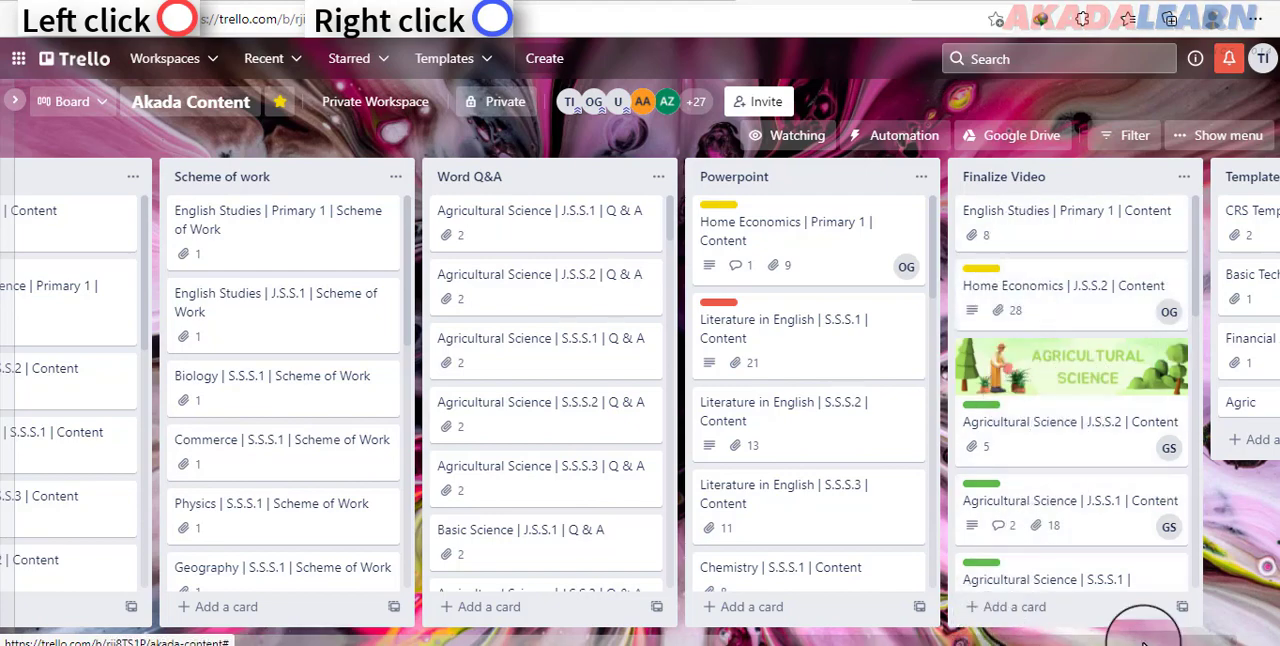
Step: Look through the board's remaining lists from Powerpoint to Final Output and return to the Initial list
left_click_drag(550, 638, 805, 638)
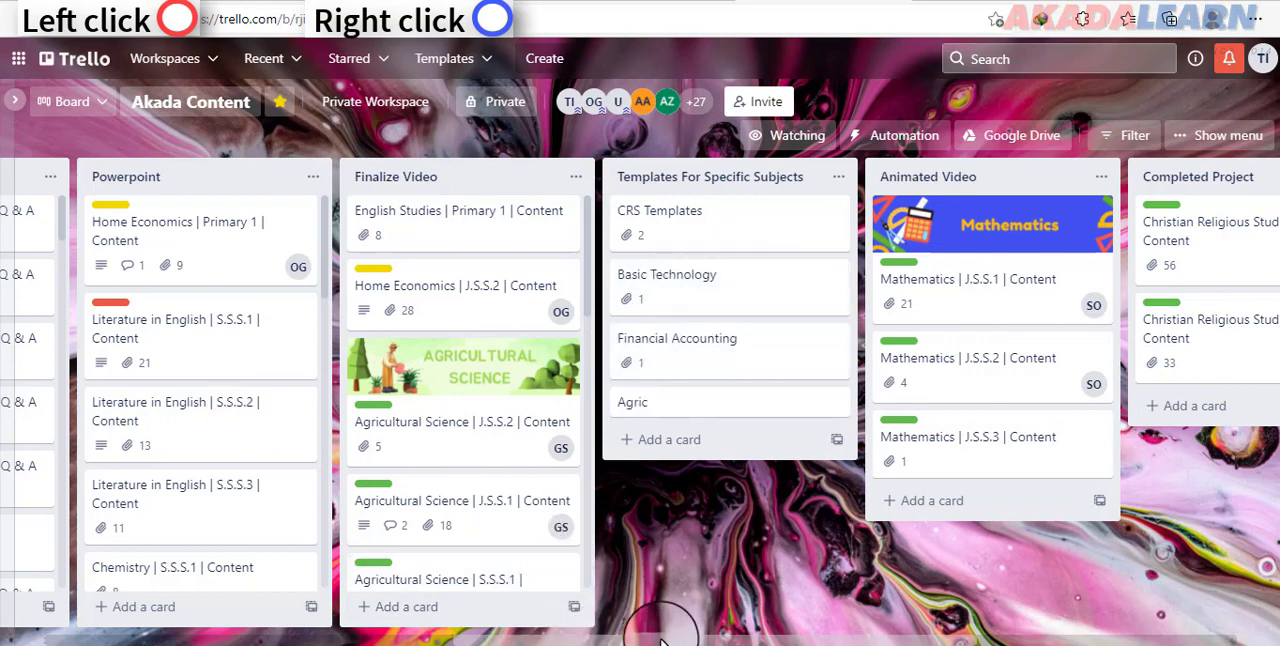
left_click_drag(660, 640, 698, 640)
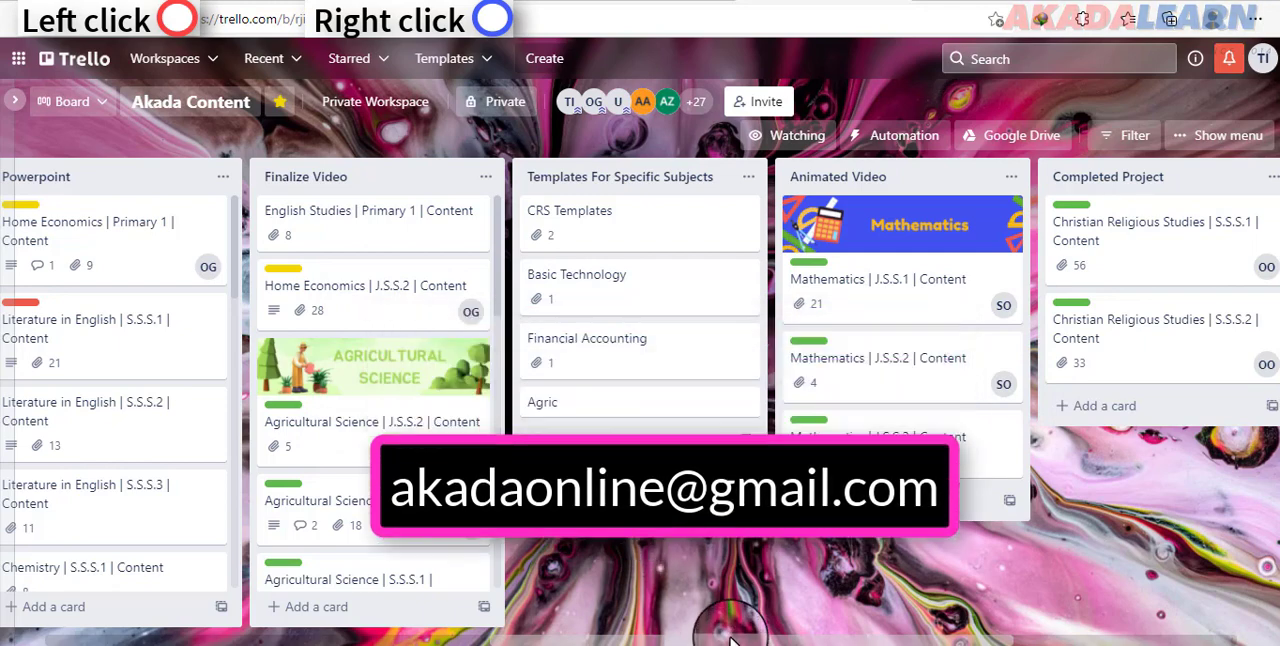
left_click_drag(731, 640, 768, 640)
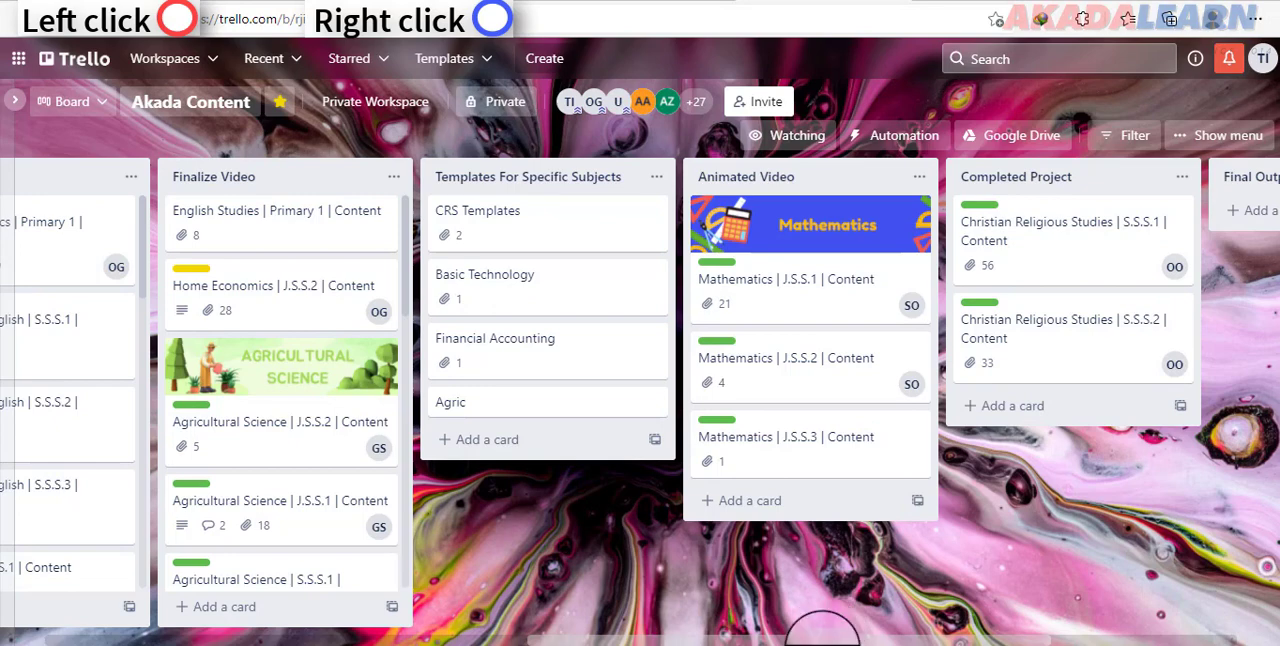
left_click_drag(822, 640, 320, 640)
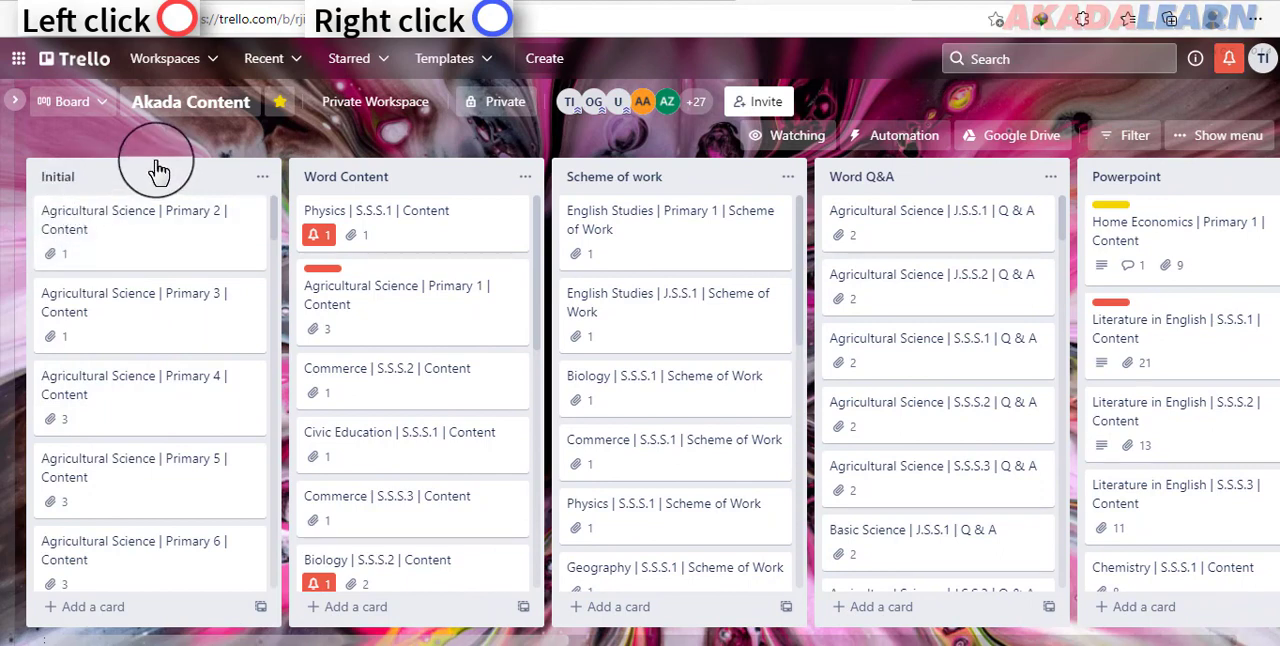
Step: Open the Agricultural Science | Primary 2 | Content card in the Initial list and view its option for attaching a file from the computer
left_click(118, 222)
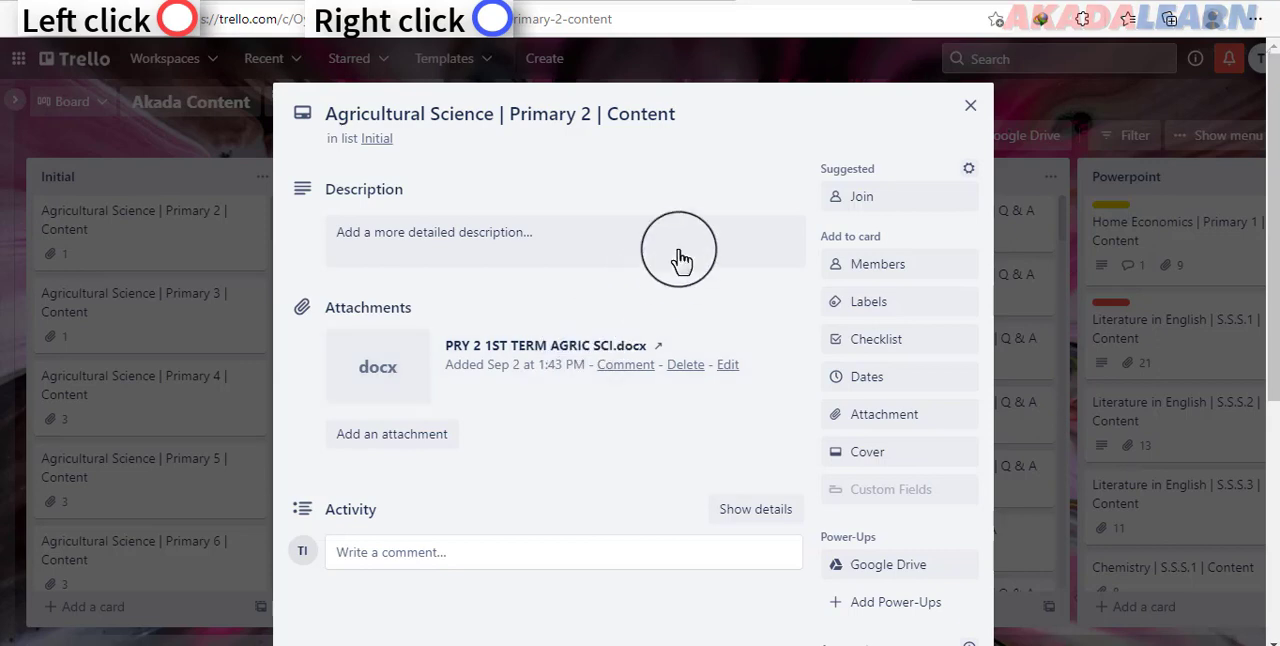
left_click(881, 421)
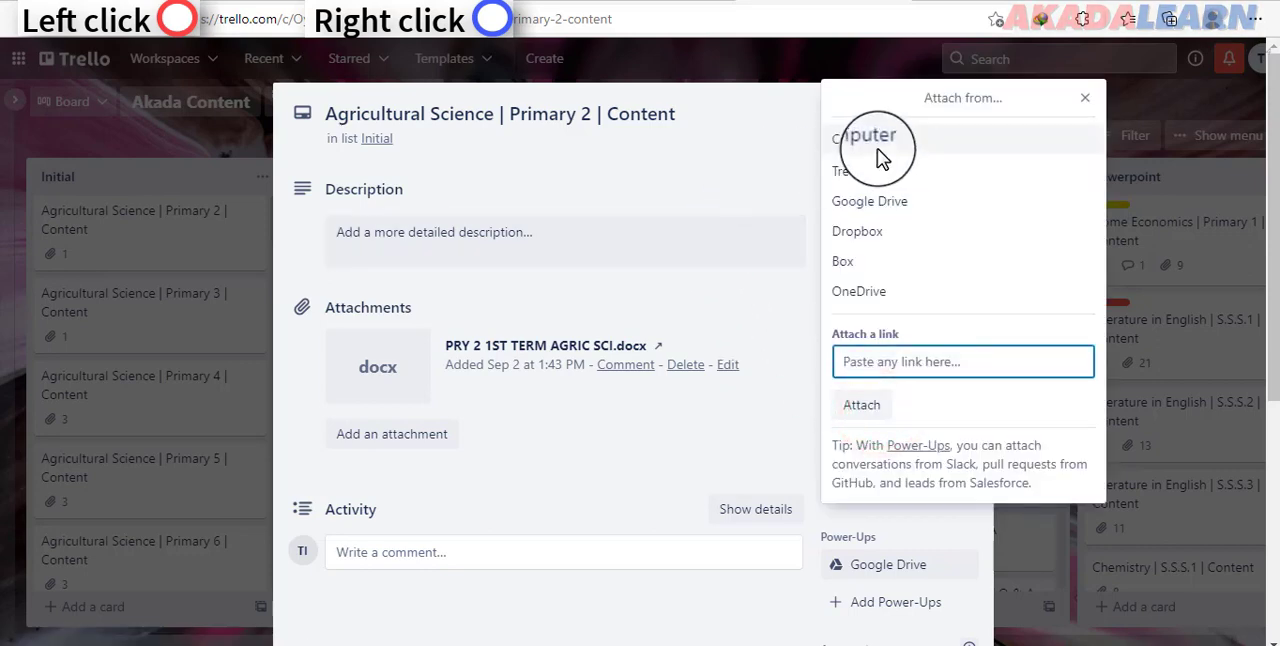
left_click(893, 136)
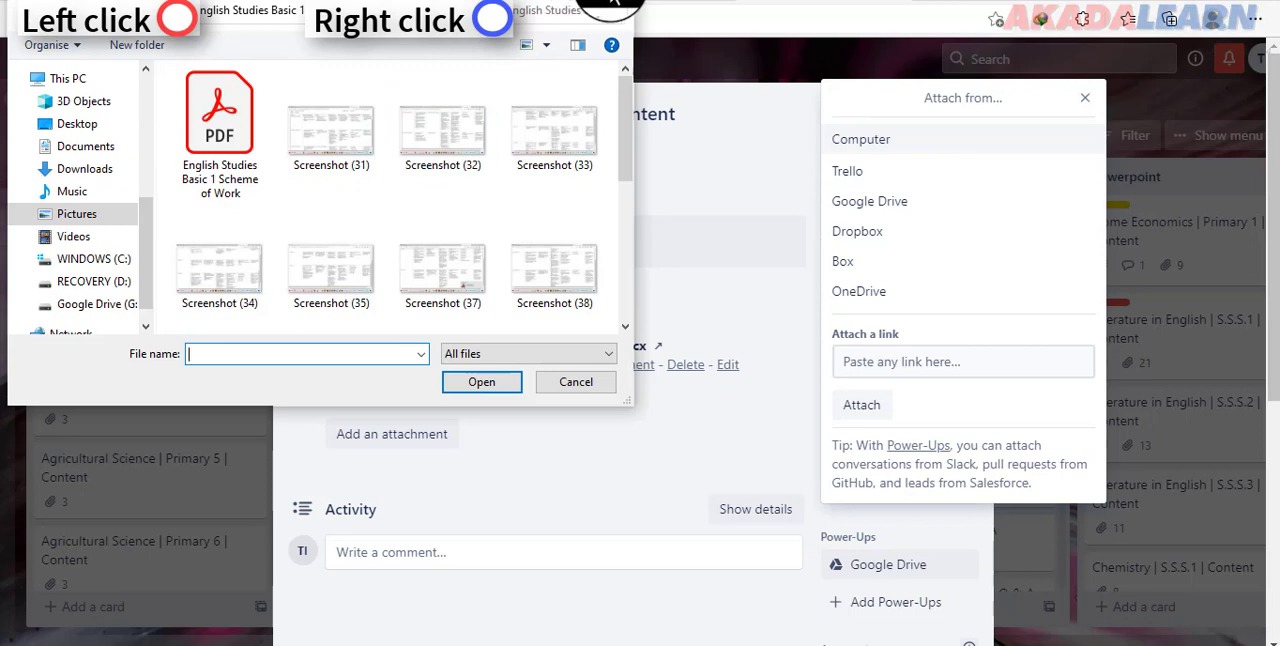
left_click(584, 383)
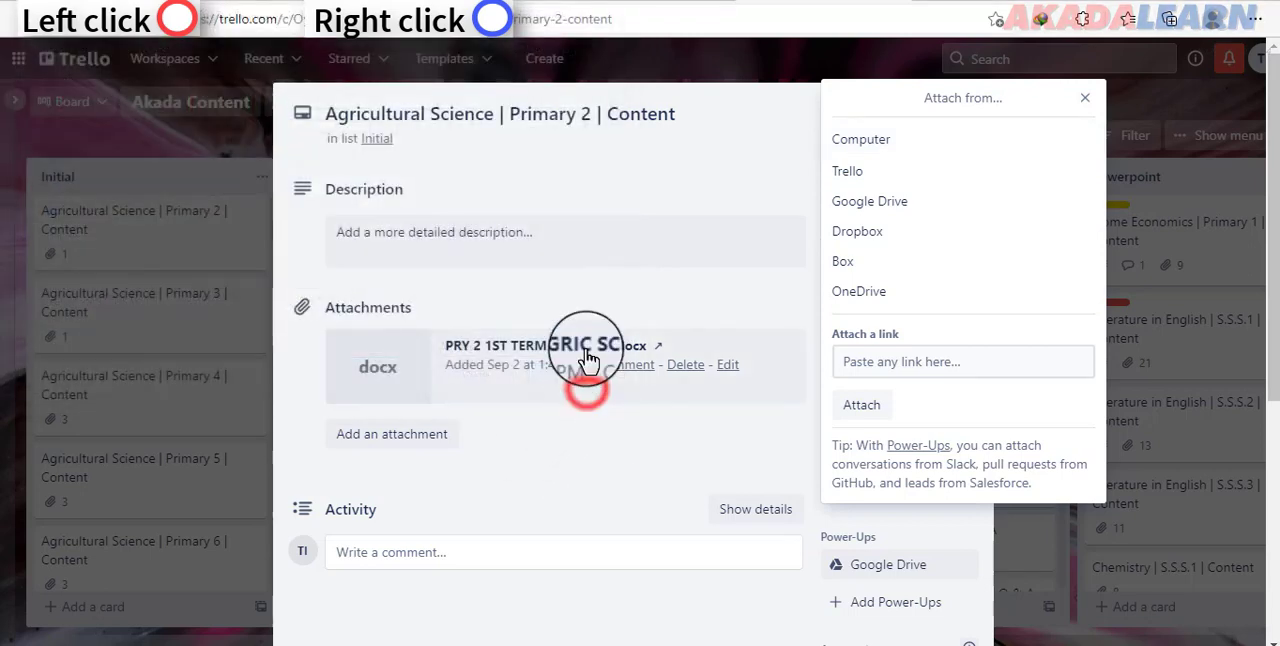
left_click(222, 148)
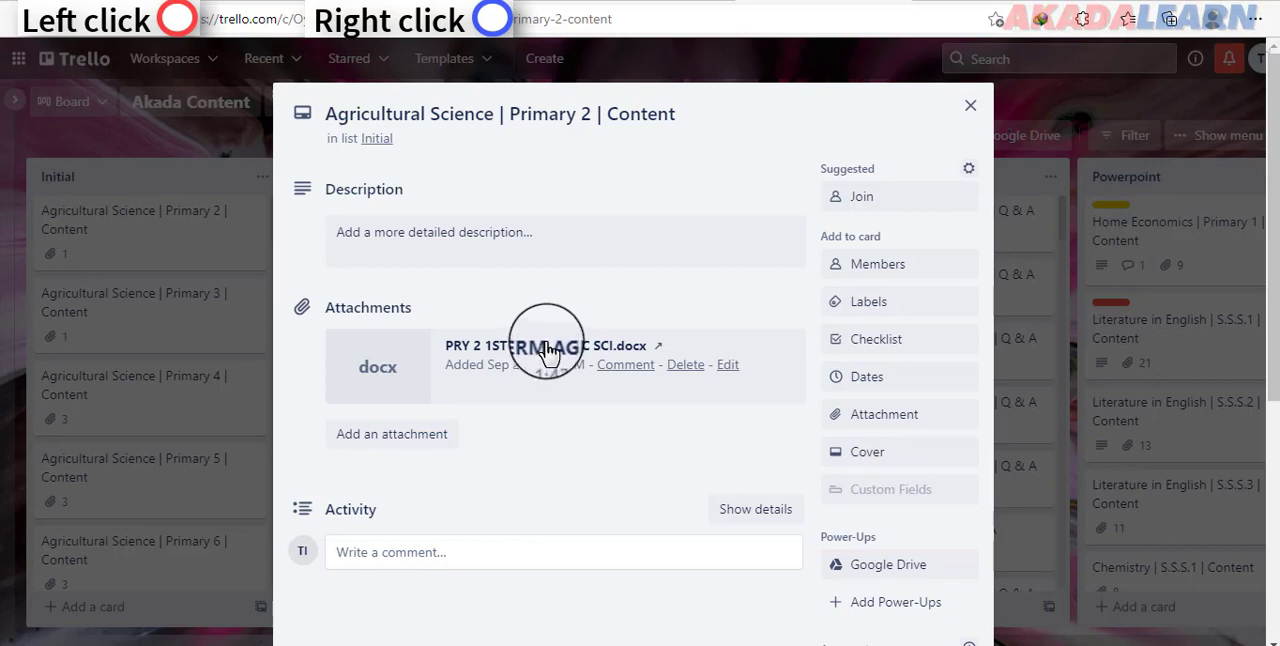
left_click(141, 226)
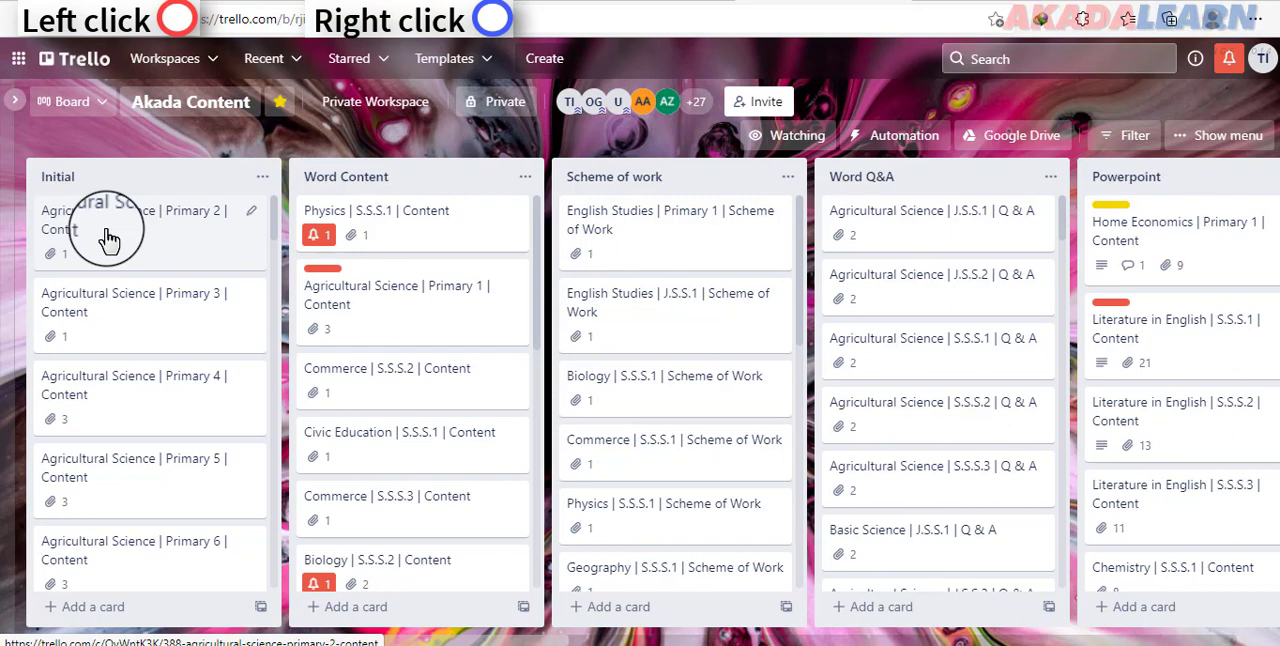
Step: Move the Agricultural Science | Primary 2 | Content card to the Word Content list and view its computer file attachment option there
left_click_drag(108, 238, 372, 232)
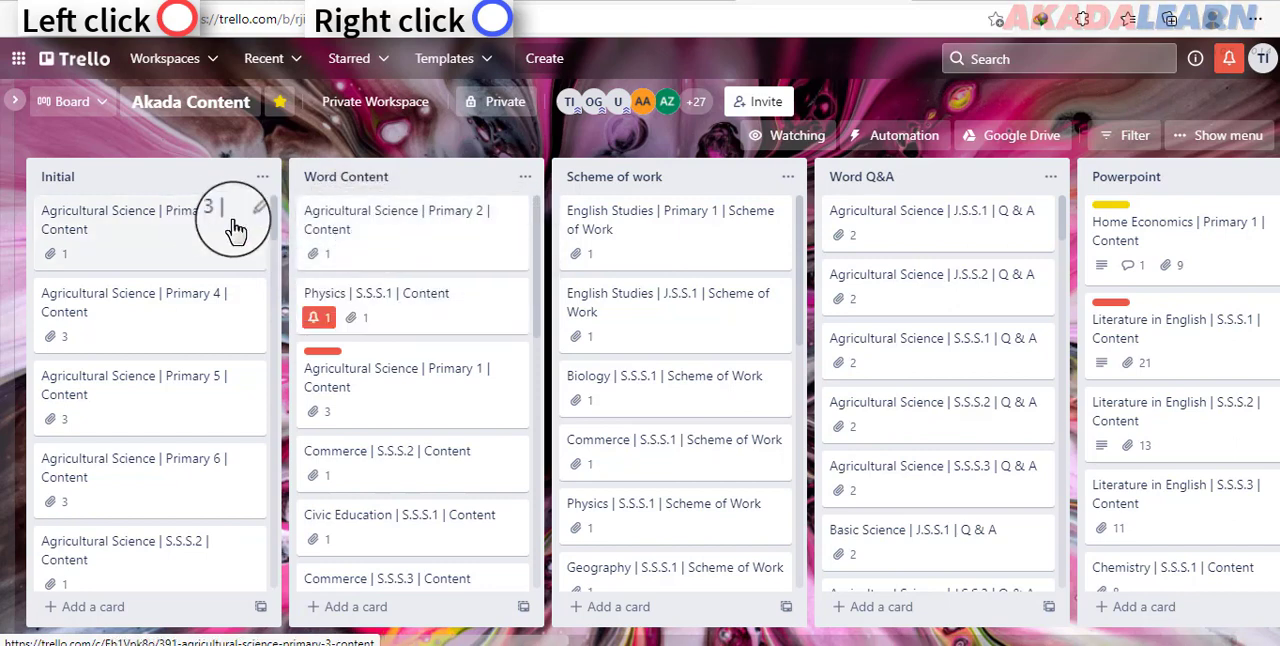
left_click(415, 240)
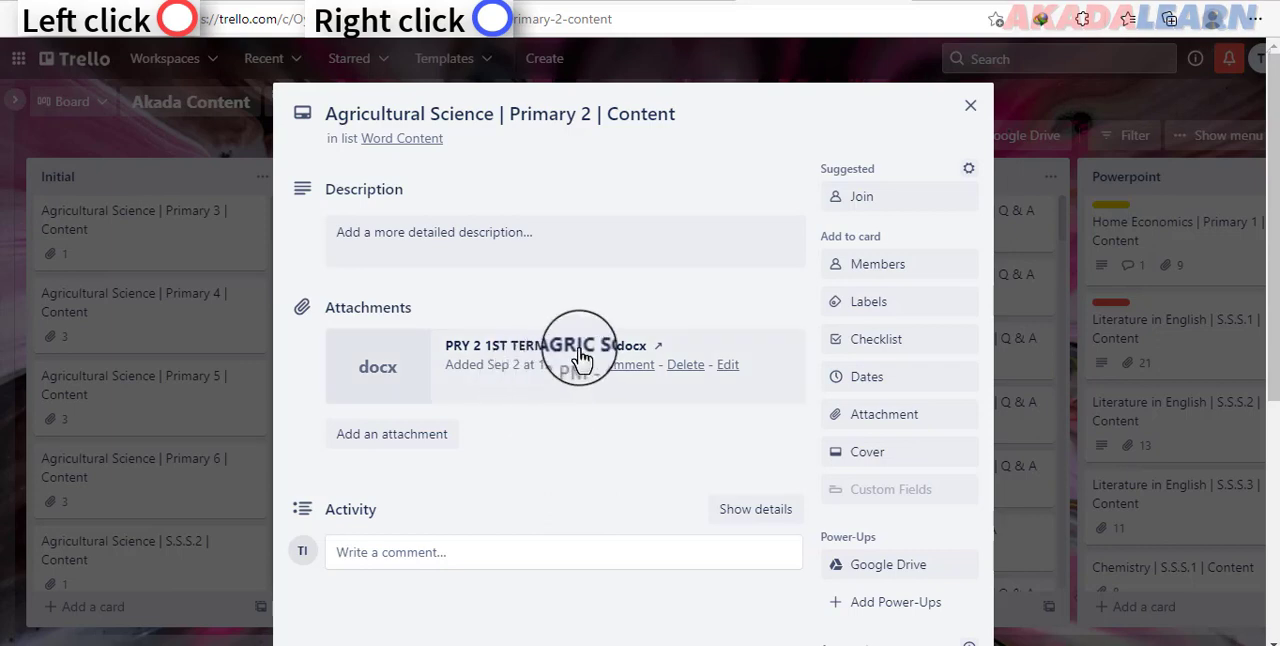
left_click(876, 421)
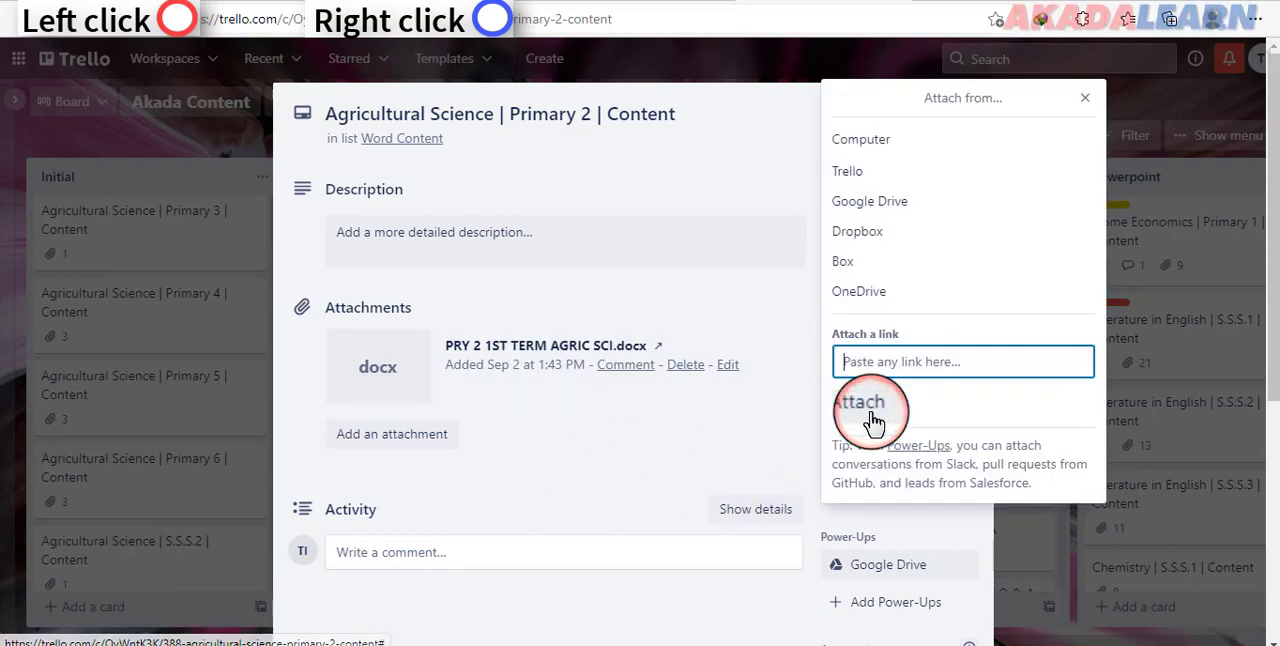
left_click(874, 141)
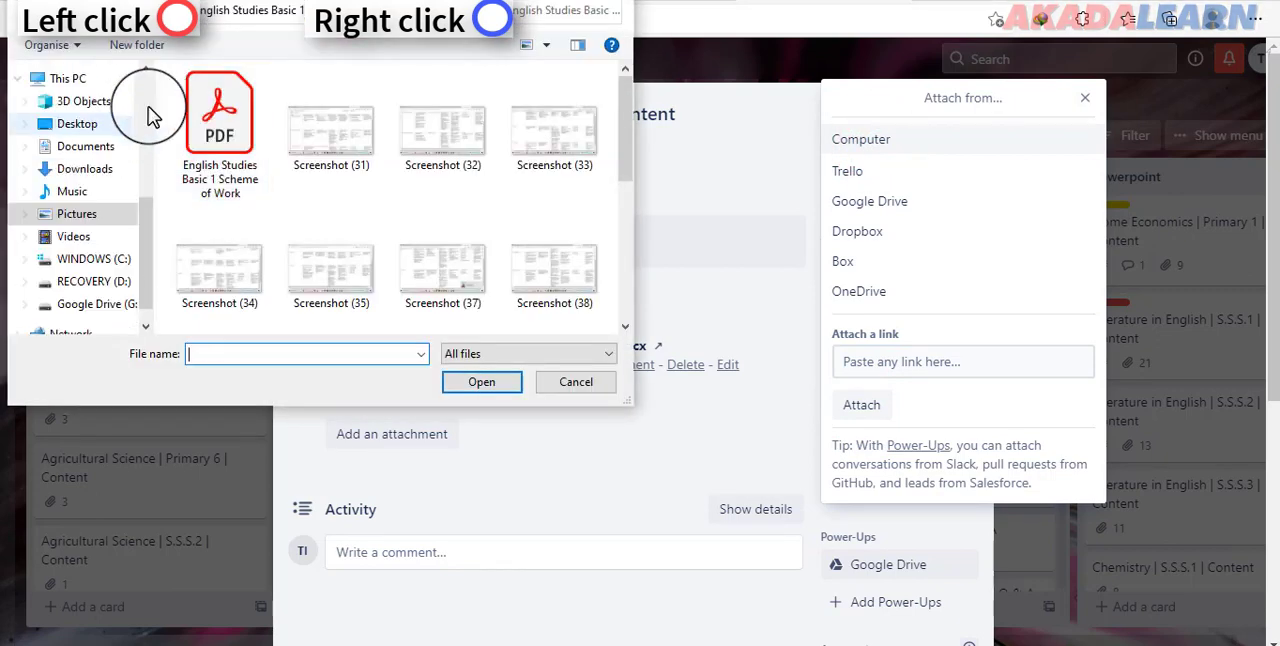
left_click(583, 390)
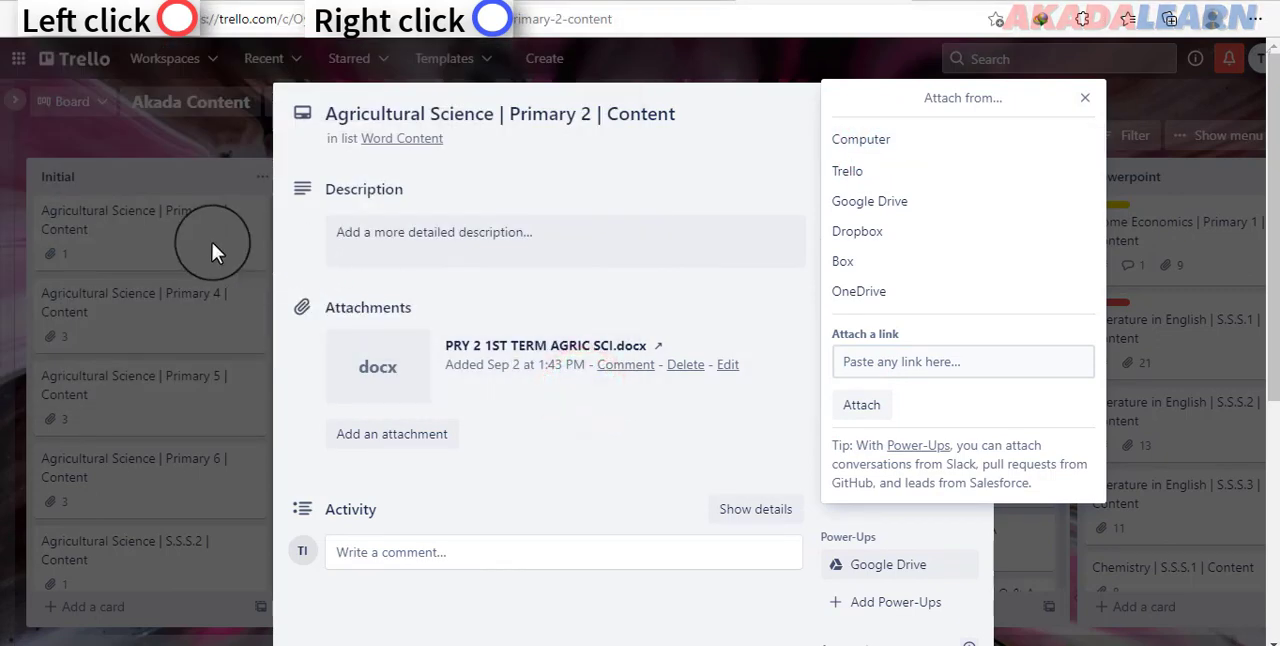
left_click(211, 242)
left_click(211, 240)
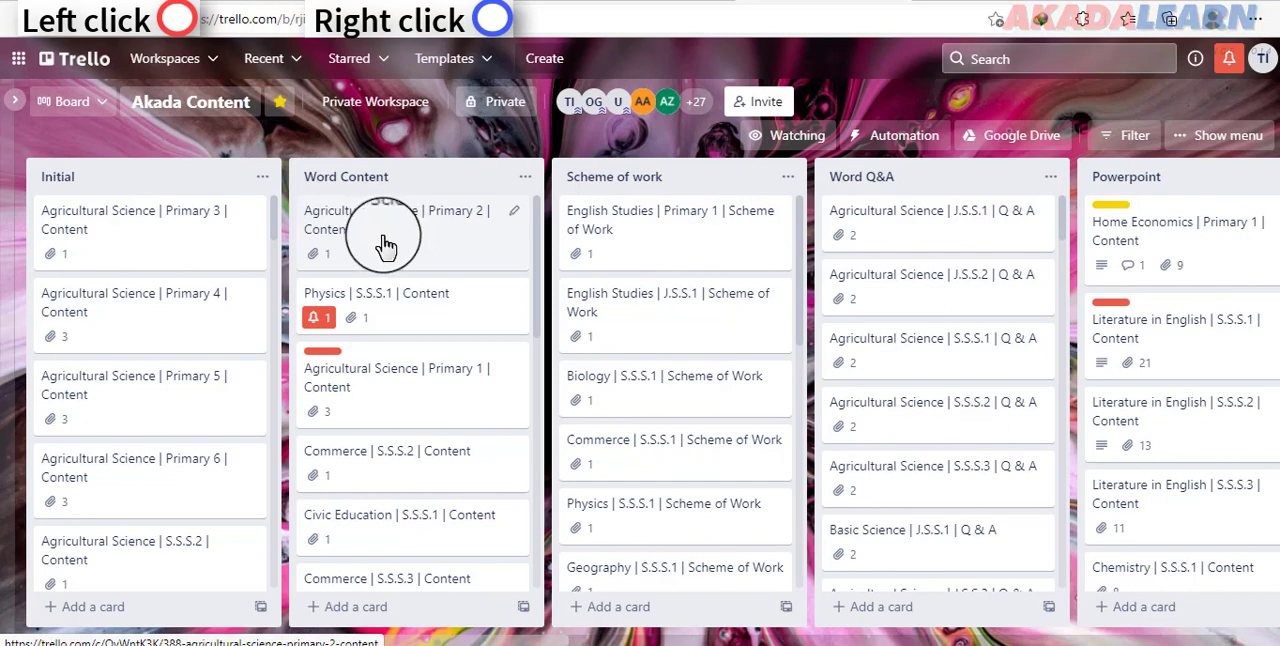
Step: Move the Agricultural Science | Primary 2 | Content card to the top of the Powerpoint list and check its attachments
left_click_drag(390, 247, 1009, 248)
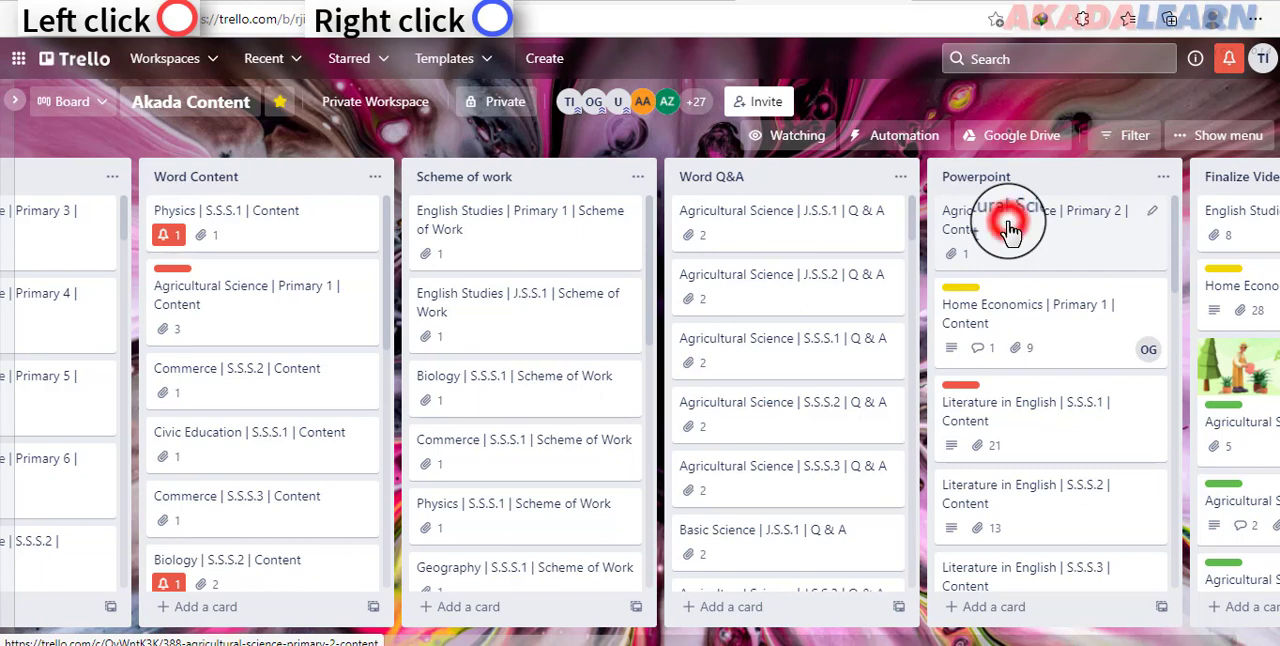
left_click(1010, 228)
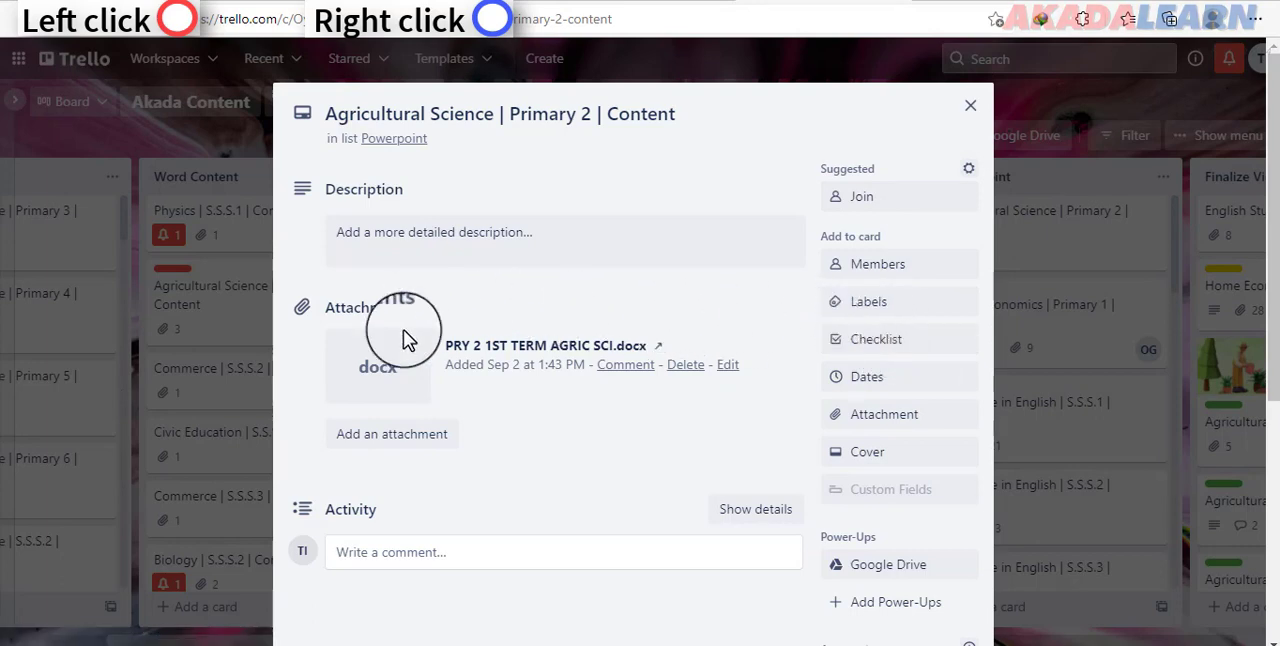
left_click(968, 114)
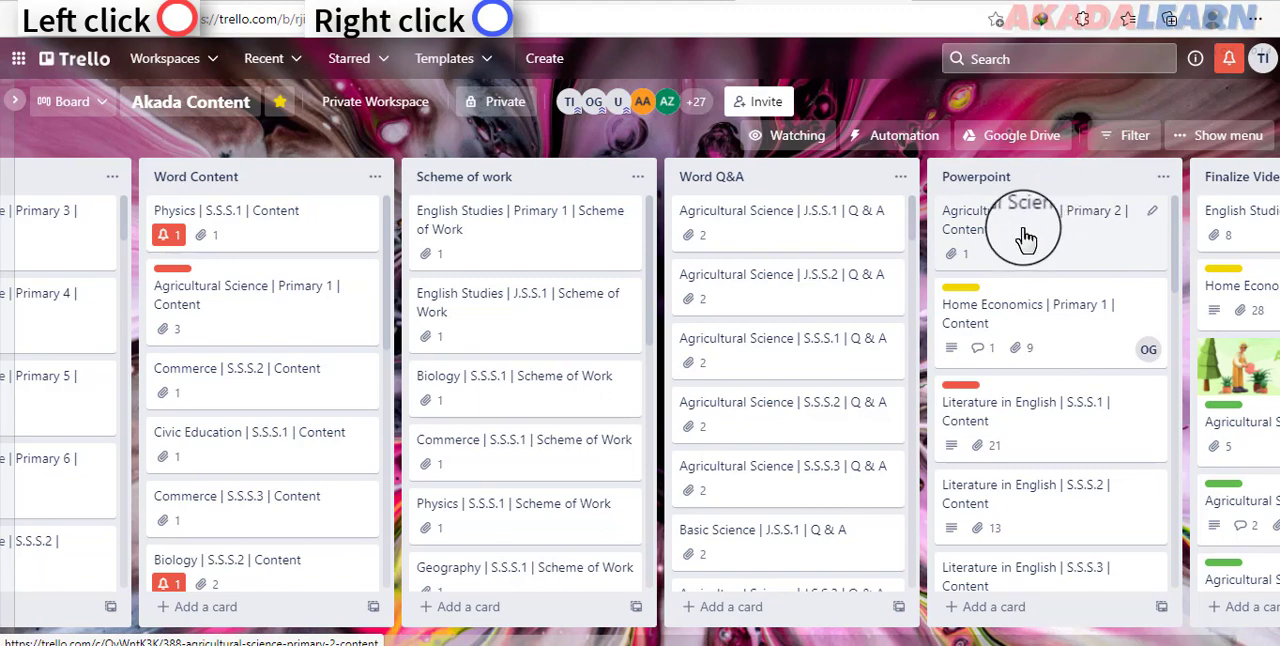
Step: Move the Agricultural Science | Primary 2 | Content card to the Finalize Video list and on to Completed Project
mouse_move(1025, 237)
left_mouse_down()
mouse_move(1223, 246)
mouse_move(1017, 240)
mouse_move(1031, 209)
mouse_move(1029, 229)
left_mouse_up()
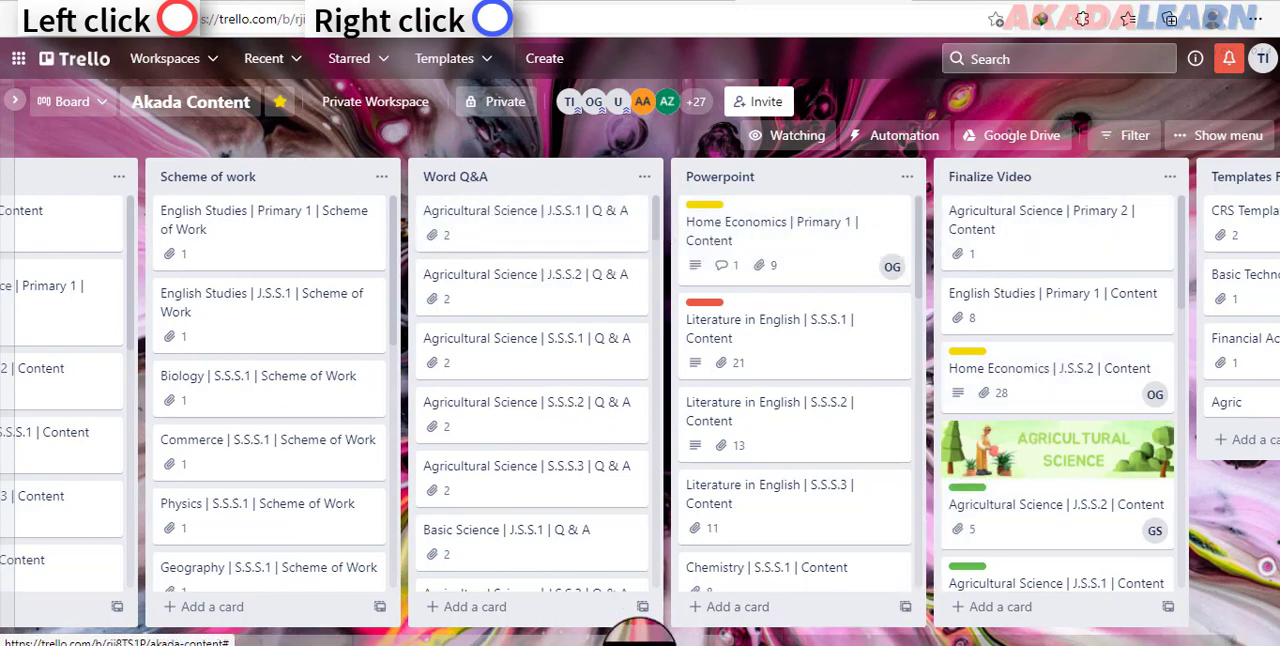
left_click_drag(612, 632, 903, 626)
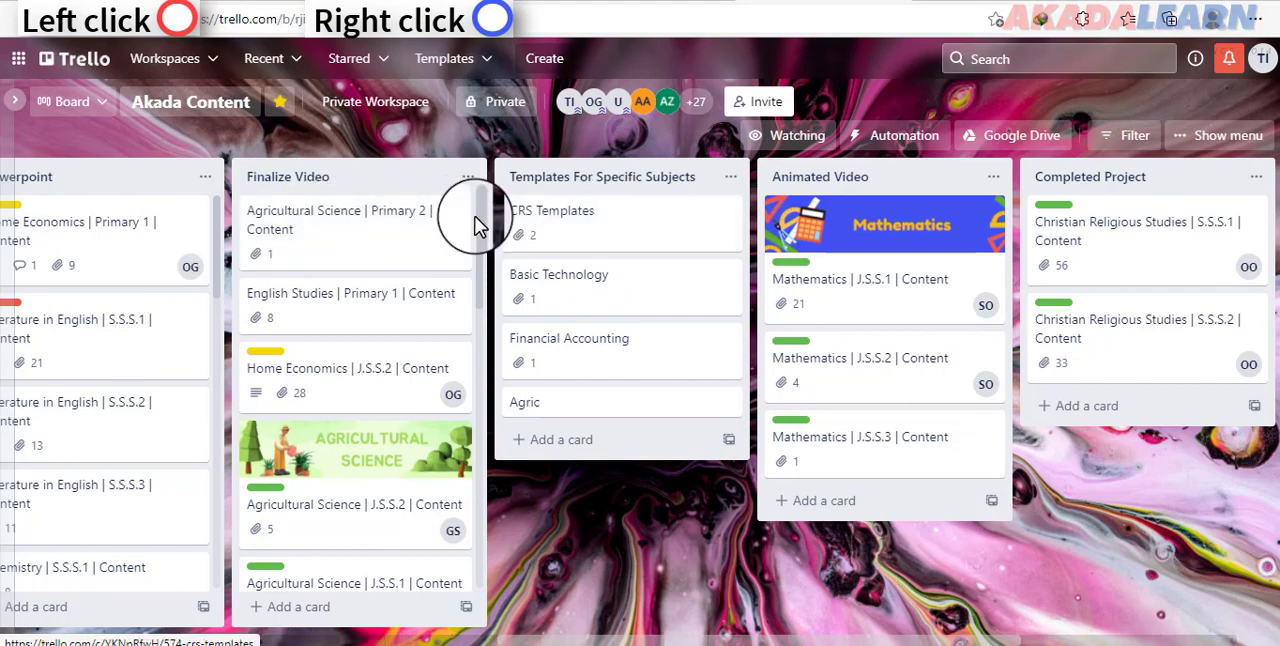
left_click(425, 228)
left_click_drag(435, 235, 1060, 222)
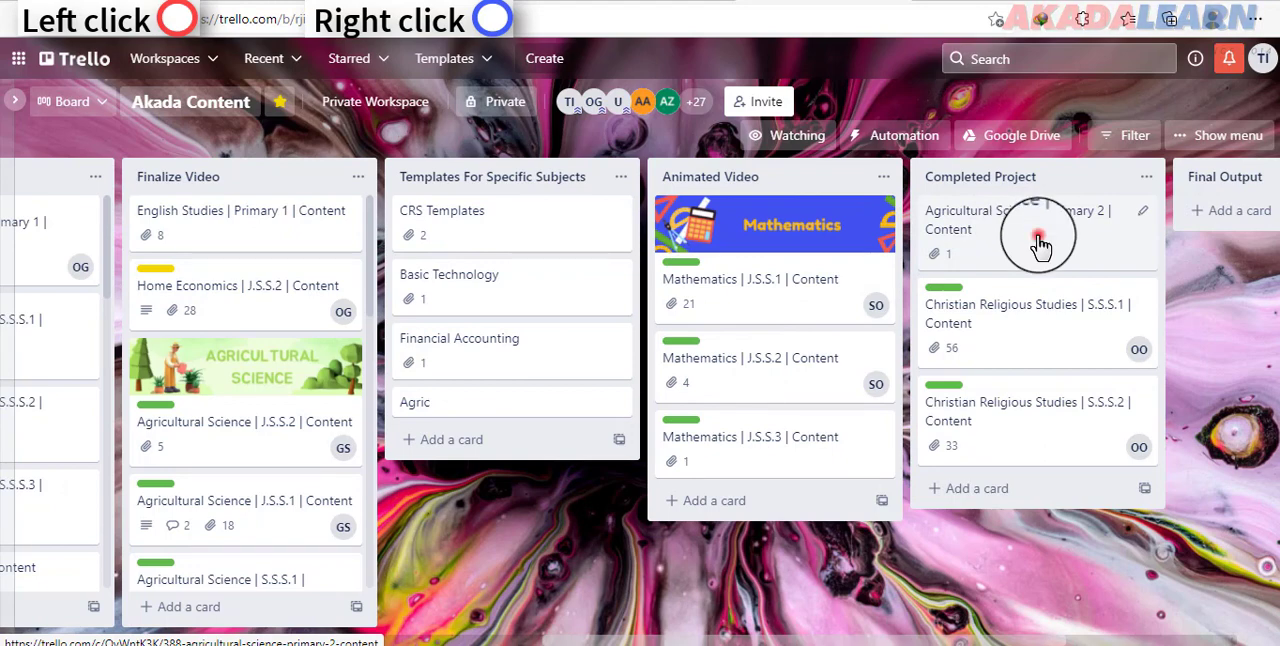
Step: Return the Agricultural Science | Primary 2 | Content card from Completed Project to the top of the Initial list
left_click_drag(1040, 243, 157, 241)
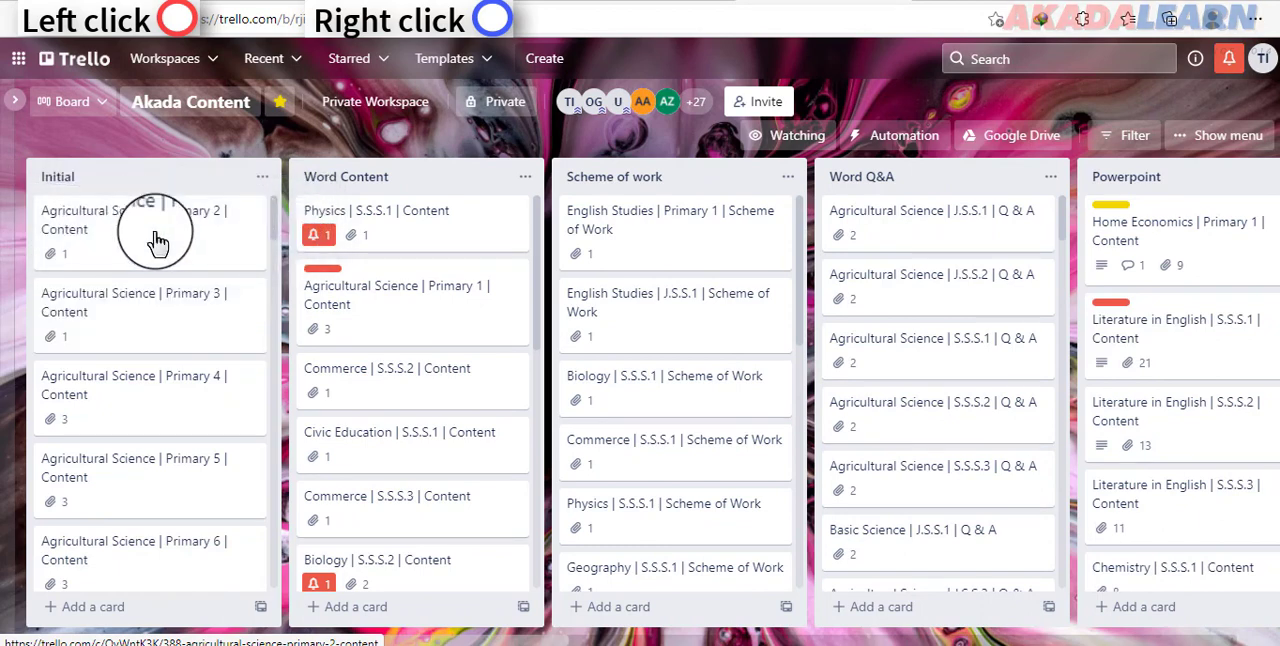